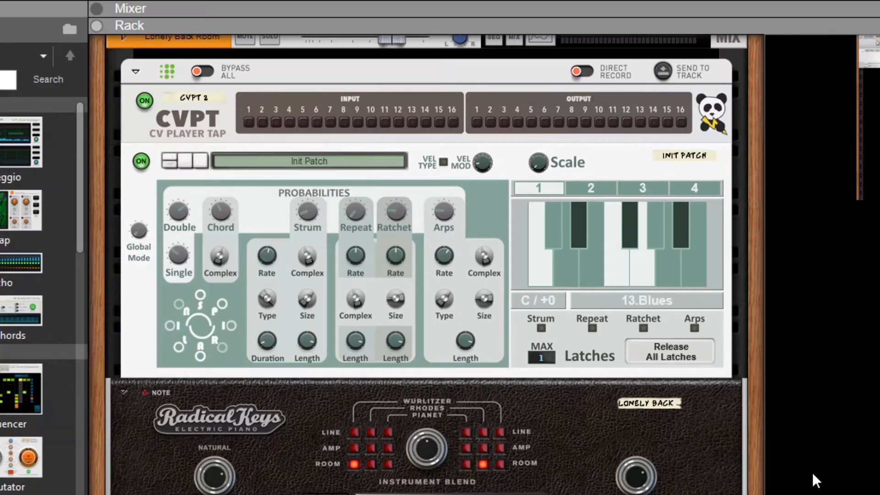
Step: Switch the MeloDramatik player on the 90's Brutt bass to pattern P3 and randomize all of its settings
left_click_drag(879, 64, 879, 62)
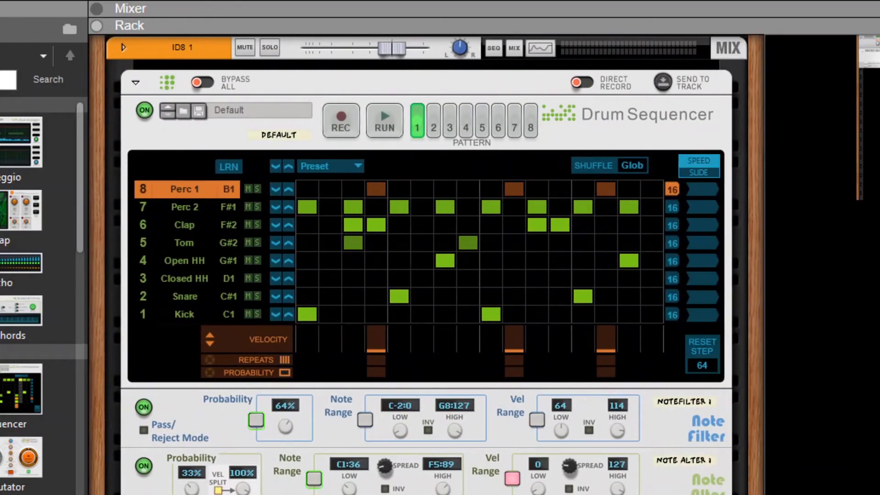
scroll(426, 265, "down", 2)
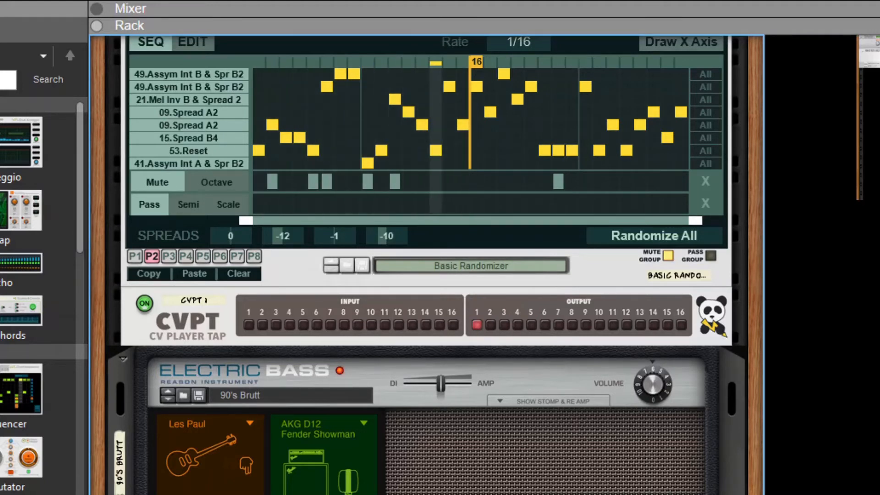
scroll(426, 257, "up", 3)
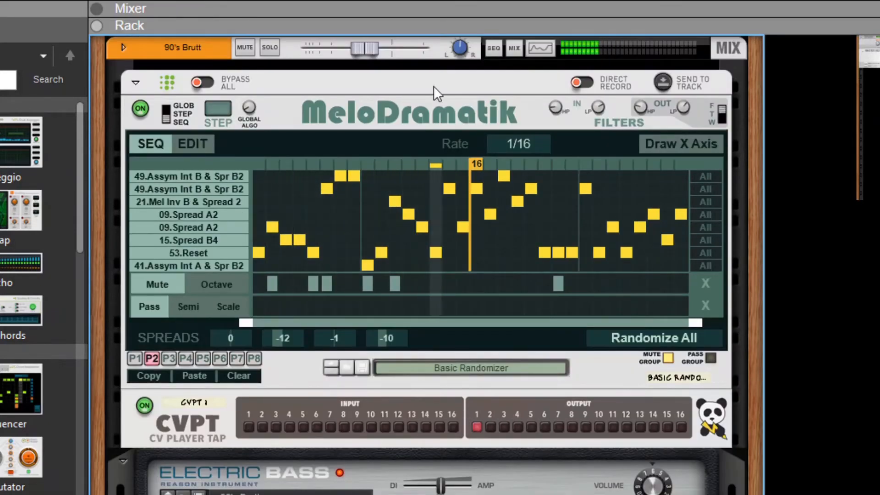
left_click(433, 118)
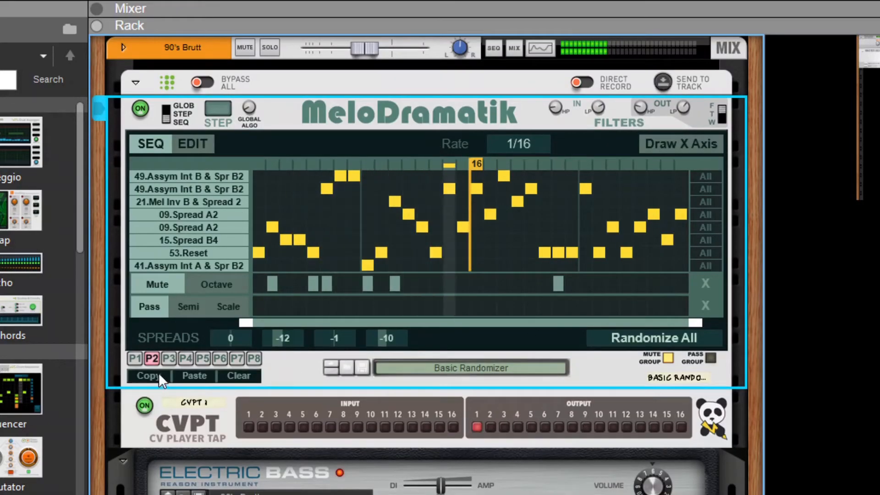
scroll(138, 240, "down", 3)
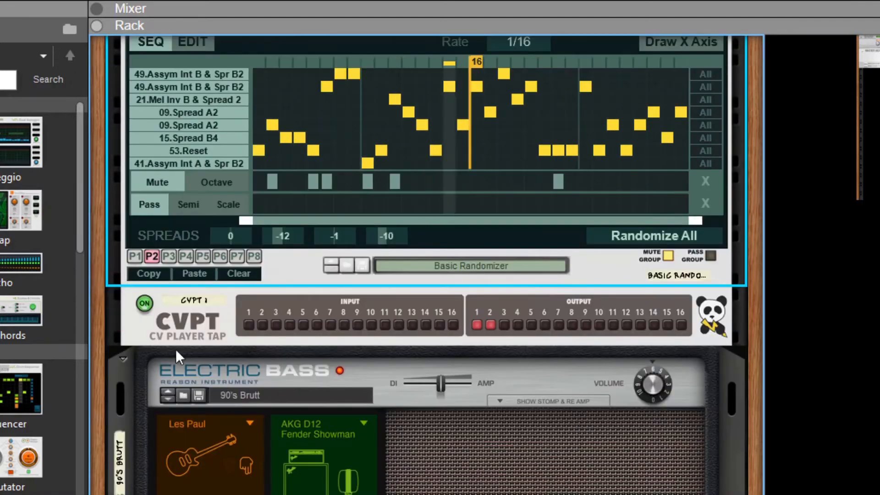
left_click(167, 257)
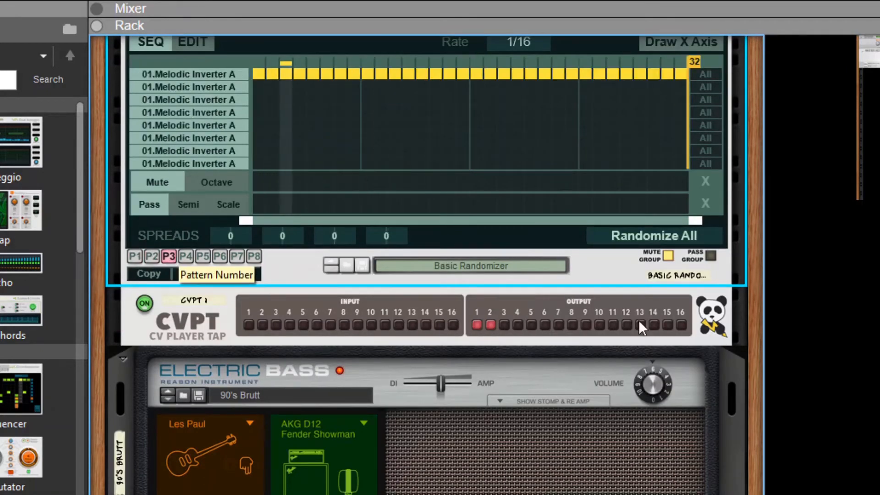
left_click(650, 235)
Step: Shorten the MeloDramatik P3 pattern to 16 steps and randomize the whole pattern two more times
left_click_drag(693, 61, 471, 64)
left_click(660, 238)
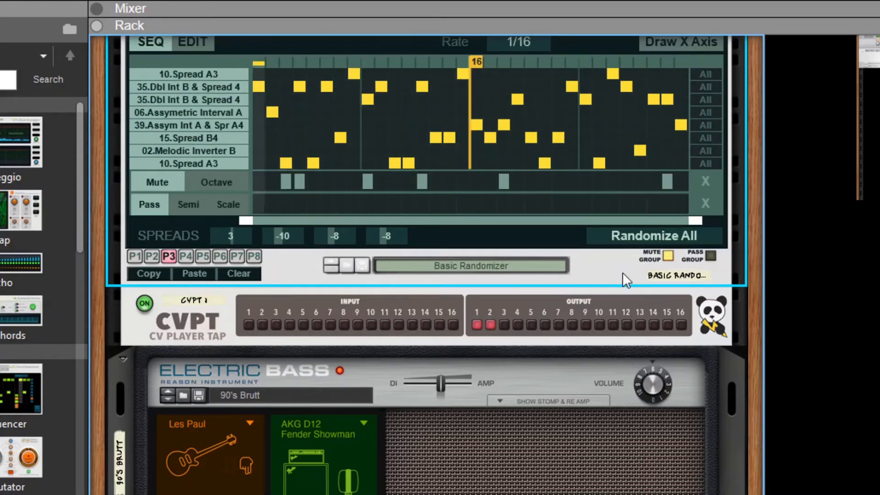
left_click(659, 232)
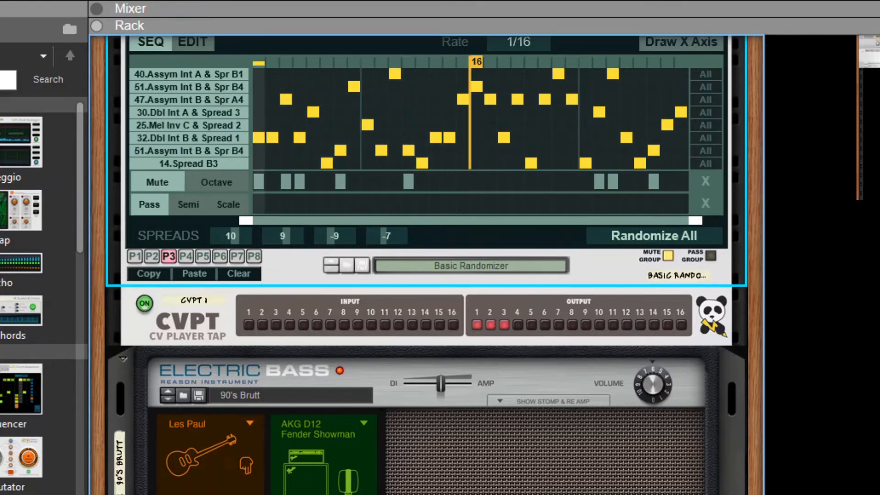
Step: Review the three instrument chains, from the Drum Sequencer through CVPT 2 to MeloDramatik, CVPT 1 and the Electric Bass
scroll(427, 266, "up", 3)
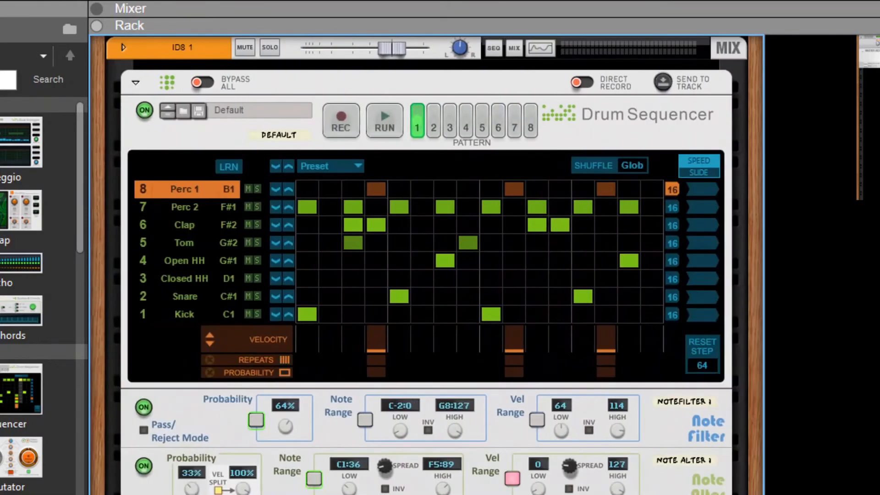
left_click(665, 129)
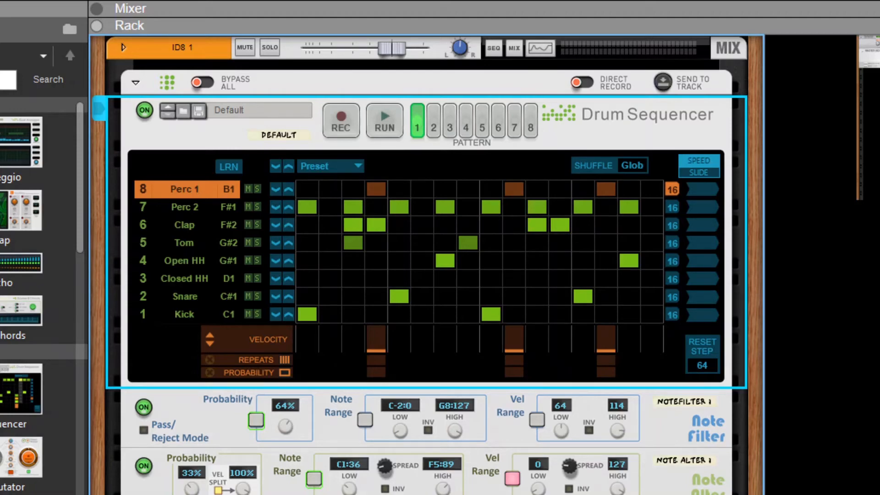
scroll(427, 265, "left", 10)
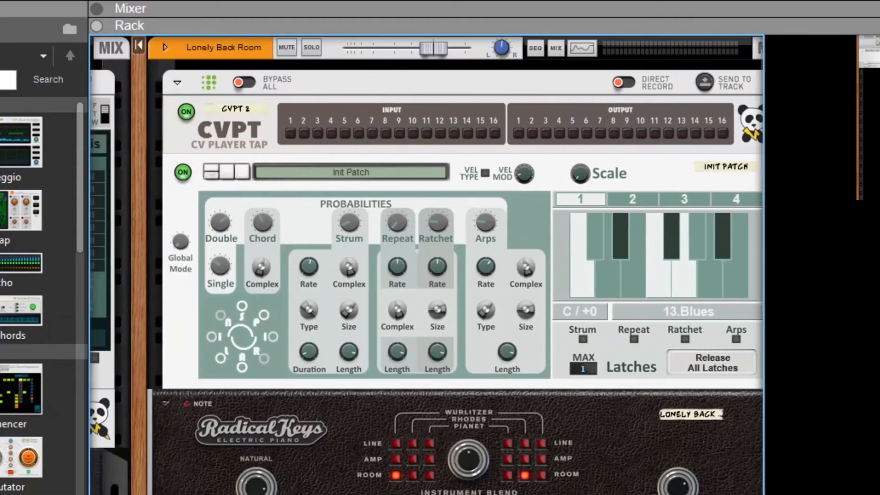
scroll(426, 264, "left", 10)
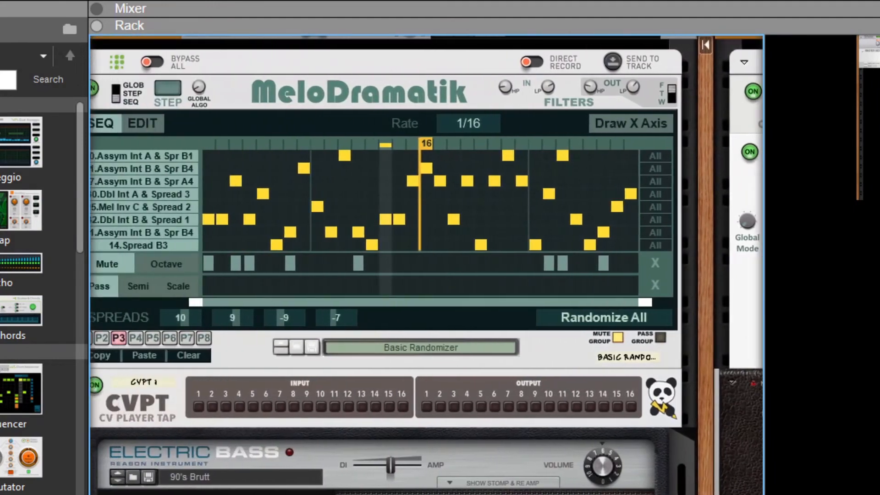
scroll(426, 264, "left", 3)
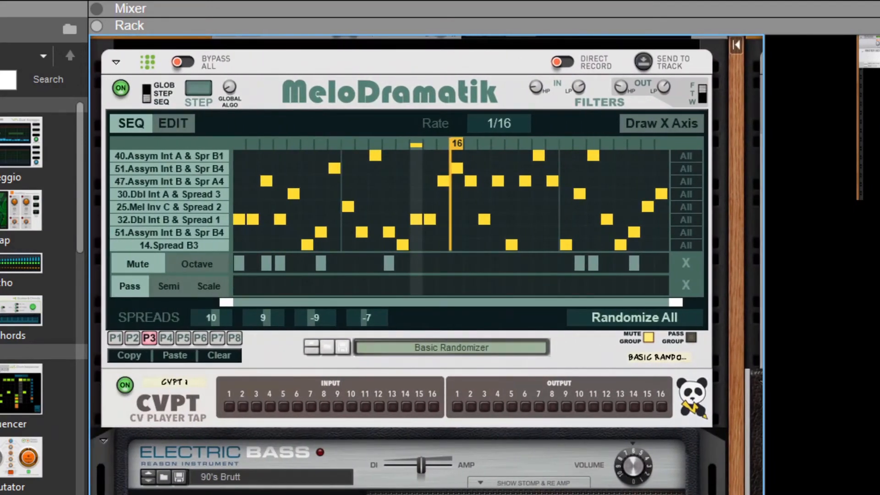
scroll(426, 264, "right", 10)
scroll(426, 264, "left", 10)
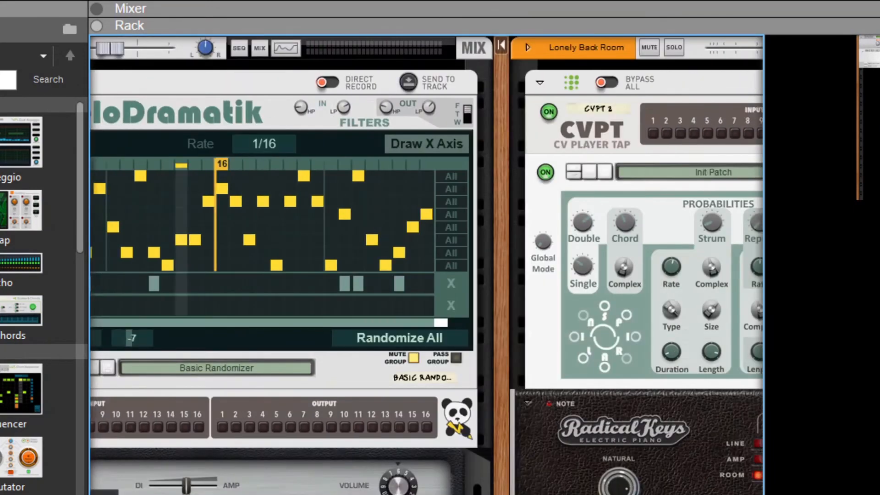
scroll(427, 264, "left", 5)
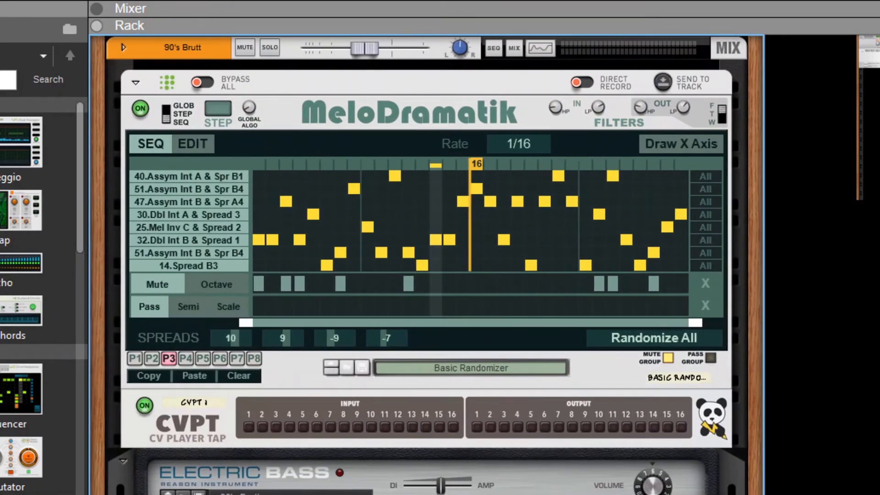
scroll(426, 265, "down", 5)
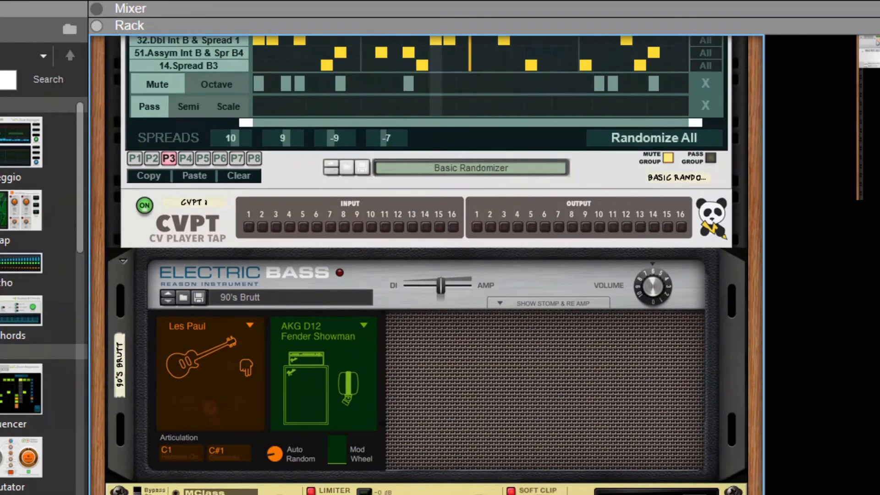
Step: Inspect the rear cabling between the CVPT 1 gate and note outputs and the CVPT 2 inputs, returning to the front view
key("Tab")
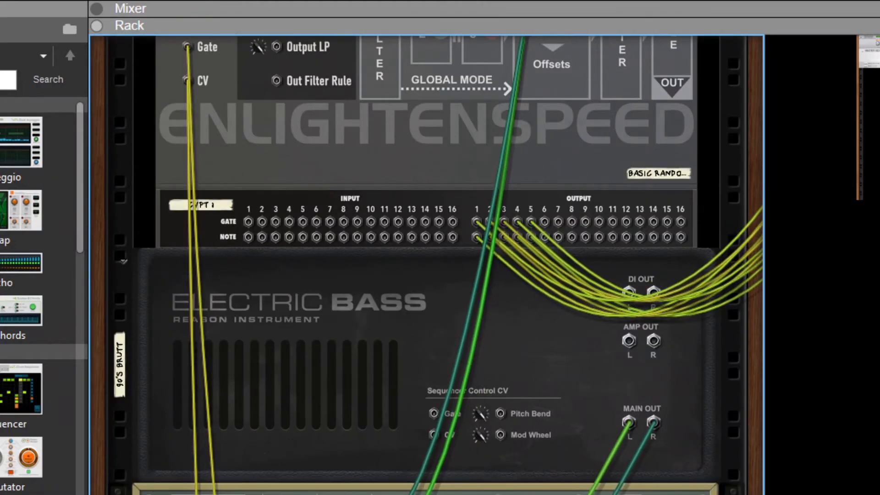
scroll(448, 265, "up", 3)
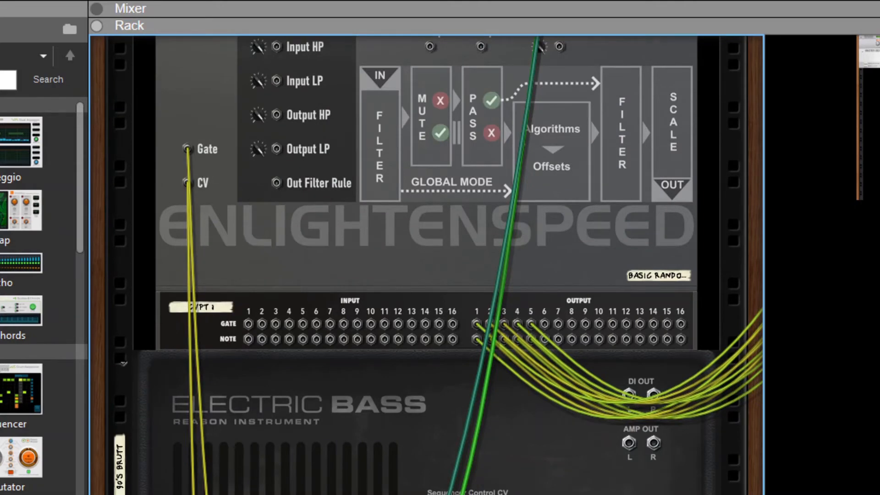
key("Tab")
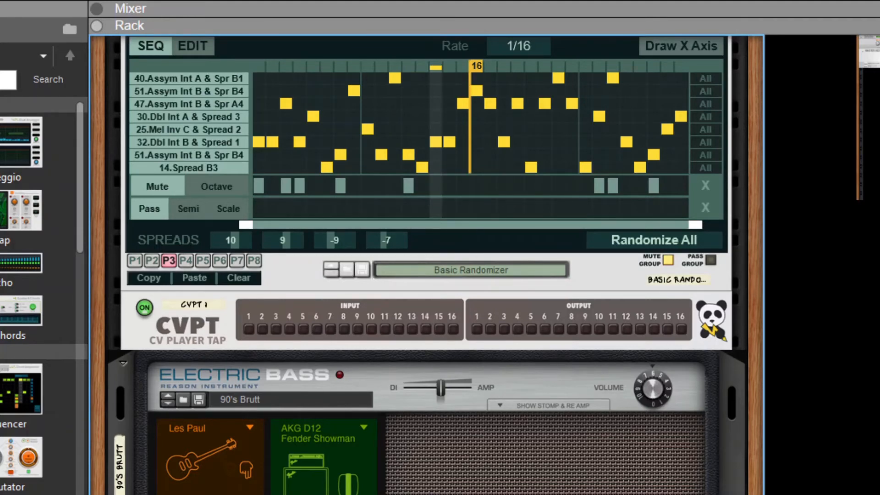
key("Tab")
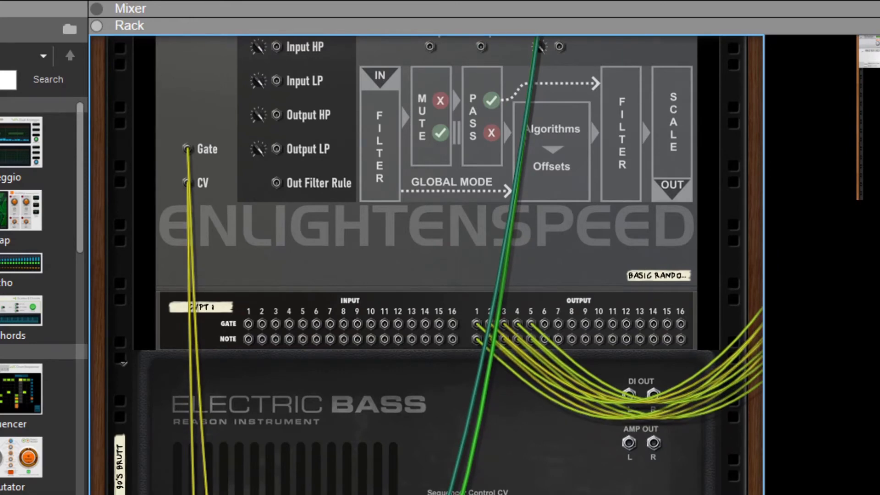
left_click_drag(879, 60, 879, 54)
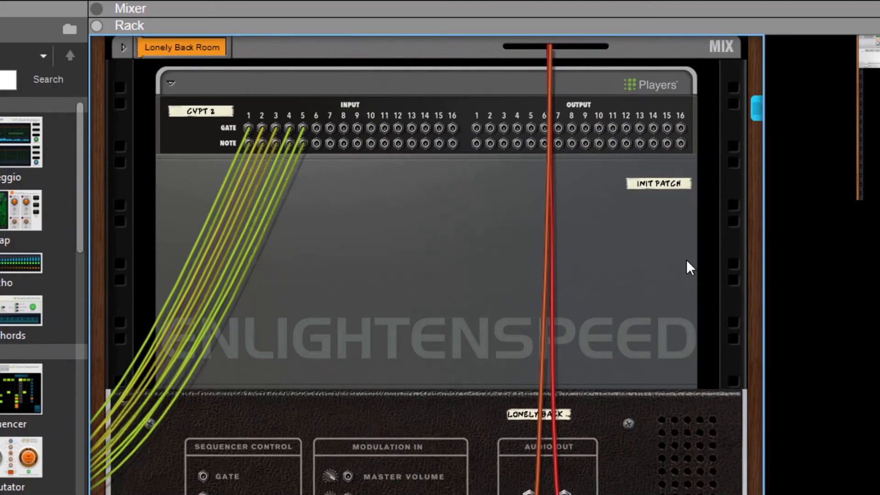
key("Tab")
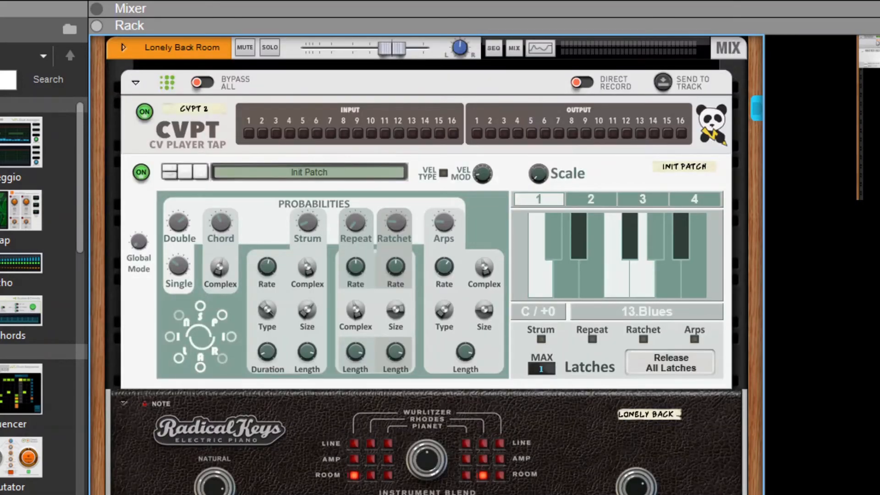
Step: Compare the MeloDramatik and Electric Bass chain with the CVPT 2 player chain on the Radical Keys
scroll(427, 265, "down", 5)
scroll(426, 265, "left", 10)
scroll(426, 265, "right", 2)
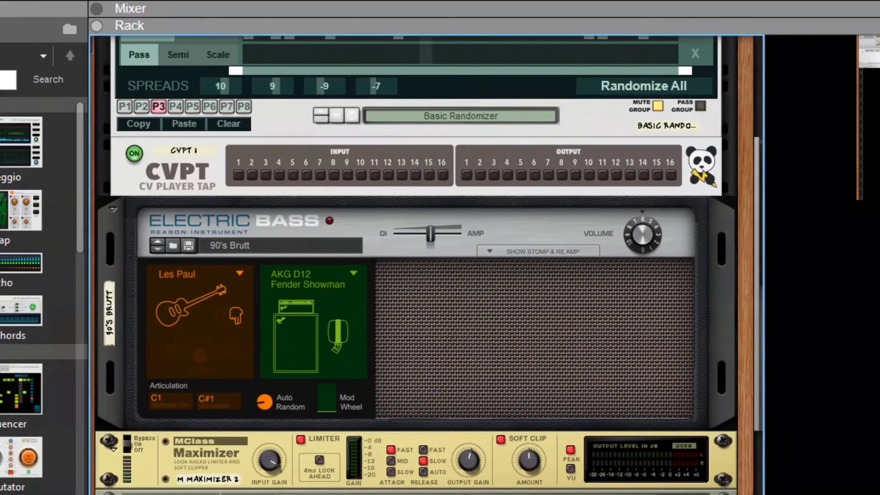
scroll(426, 265, "right", 2)
scroll(426, 265, "left", 2)
scroll(517, 128, "up", 5)
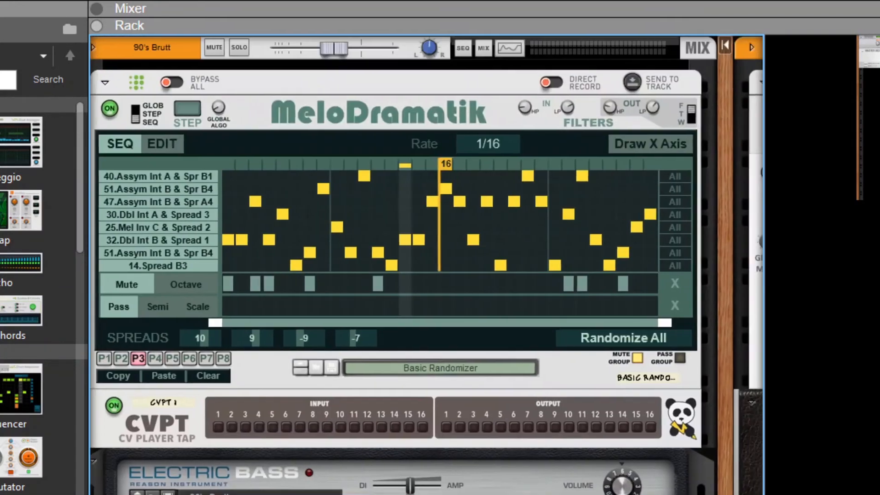
scroll(517, 128, "left", 1)
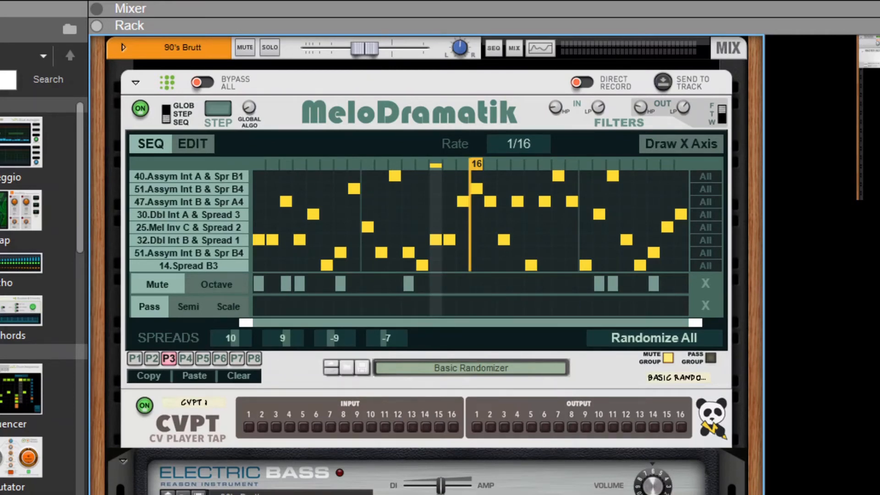
scroll(426, 265, "down", 3)
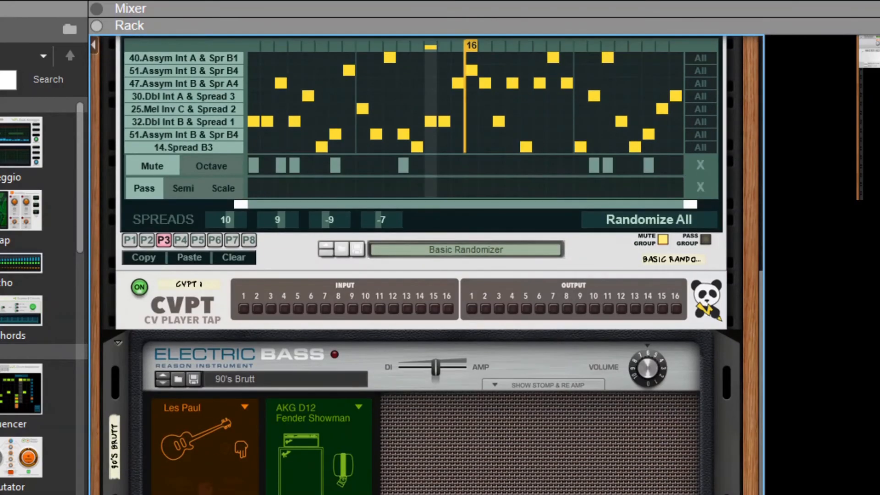
scroll(426, 265, "right", 10)
scroll(427, 264, "up", 3)
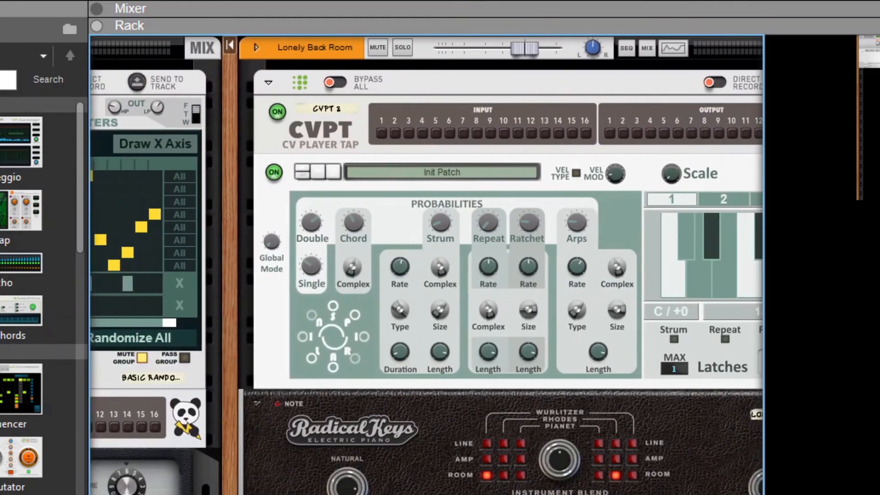
scroll(427, 264, "left", 1)
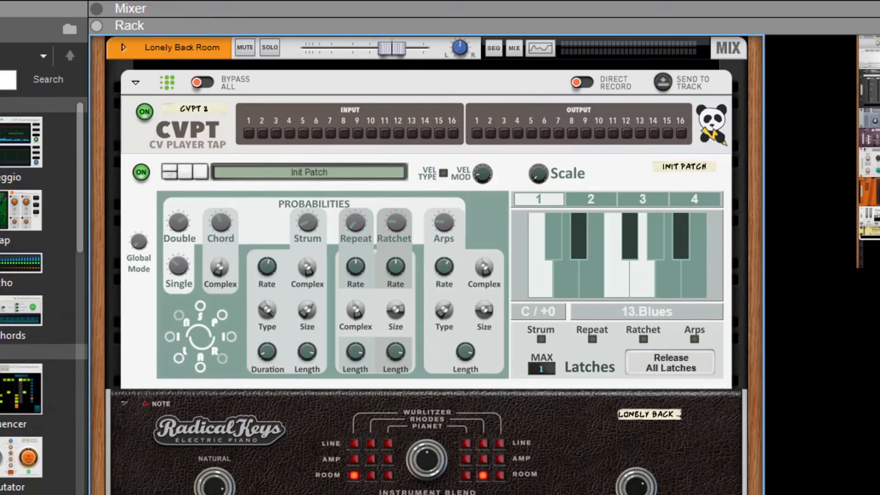
Step: Examine the Drum Sequencer, the Maximizer and Matrix below the bass, and the CVPT 1 and CVPT 2 players
key("Down")
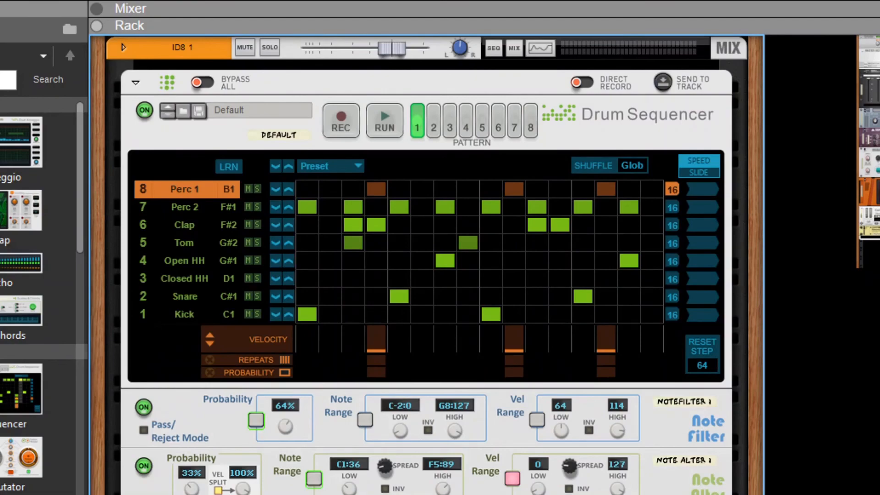
key("Down")
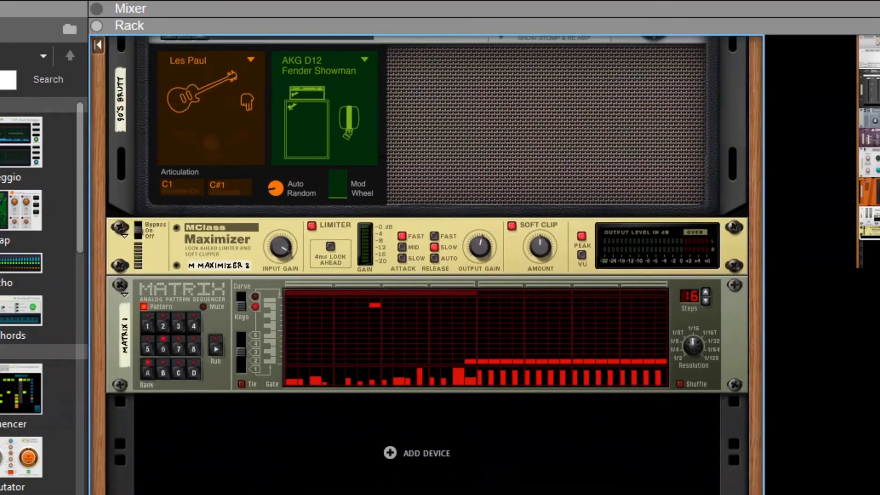
scroll(427, 265, "up", 10)
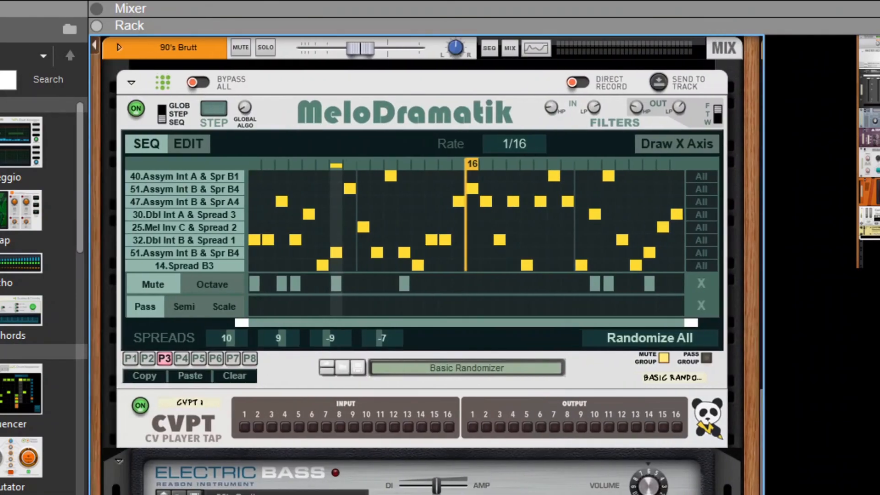
scroll(427, 265, "left", 1)
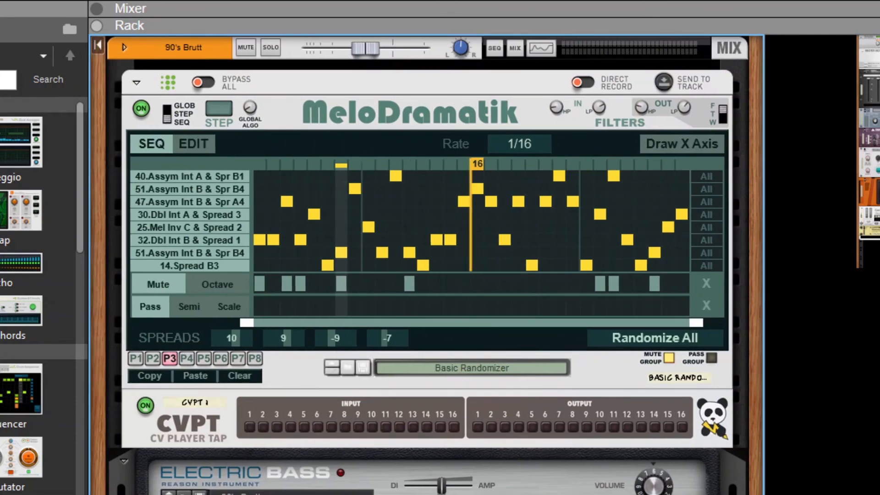
scroll(427, 265, "right", 10)
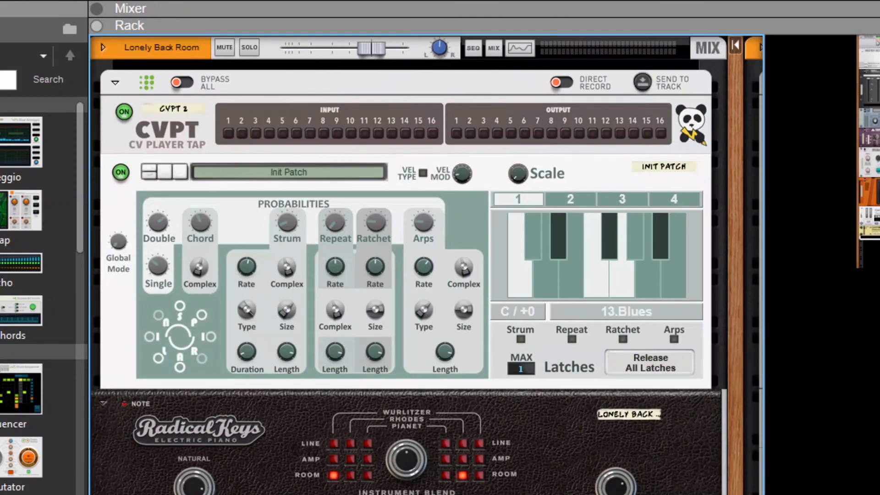
scroll(427, 265, "left", 10)
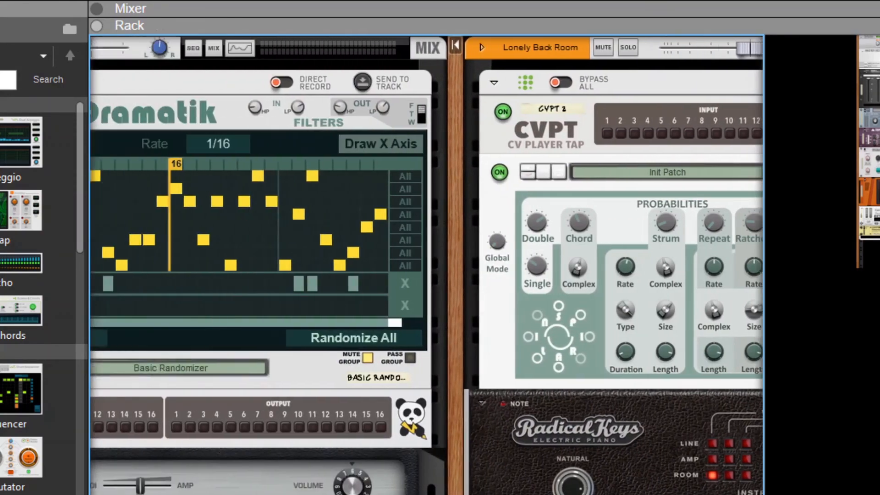
scroll(426, 265, "left", 8)
scroll(427, 265, "down", 5)
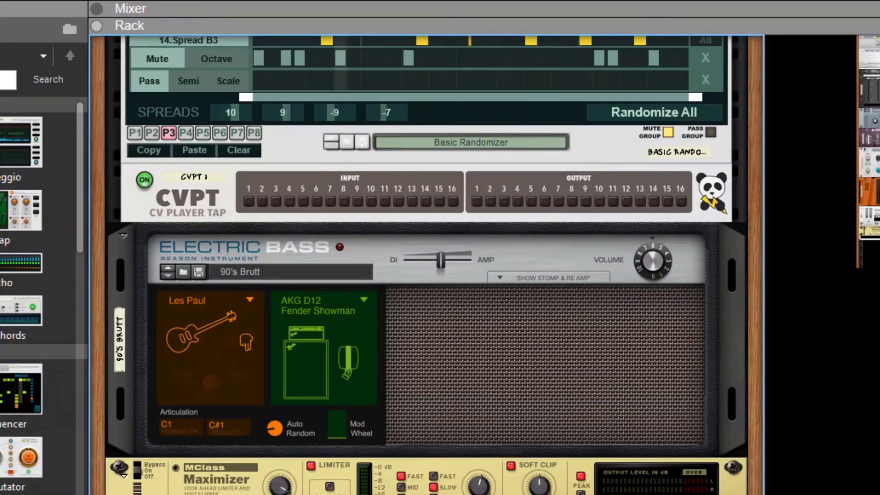
scroll(426, 265, "right", 15)
scroll(427, 265, "up", 5)
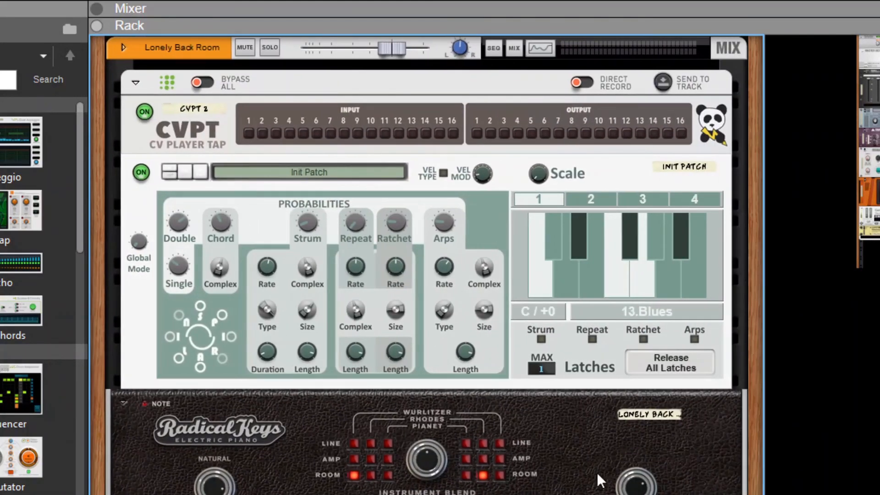